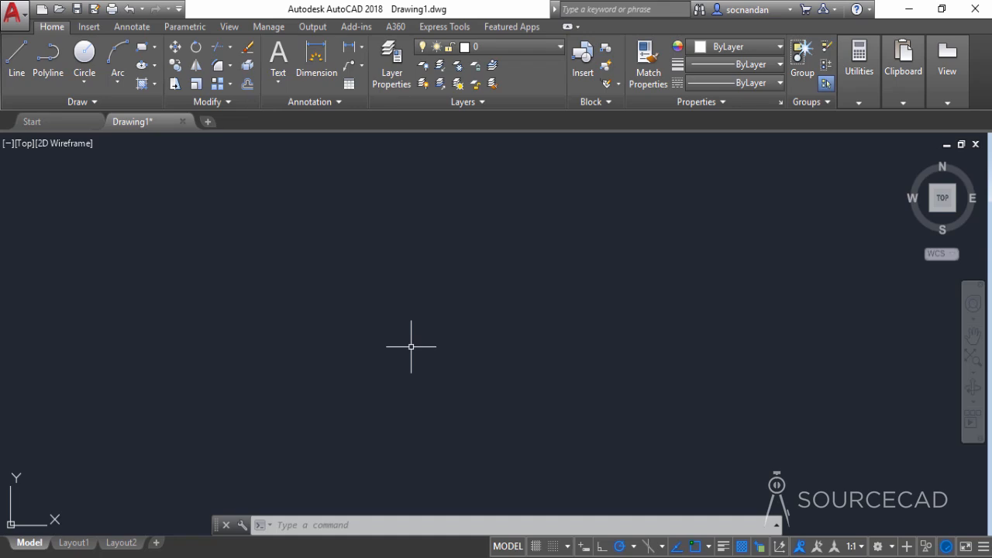
- Set the model space drawing limits with lower left corner 0,0 and upper right corner 100,60
type("LIMITS")
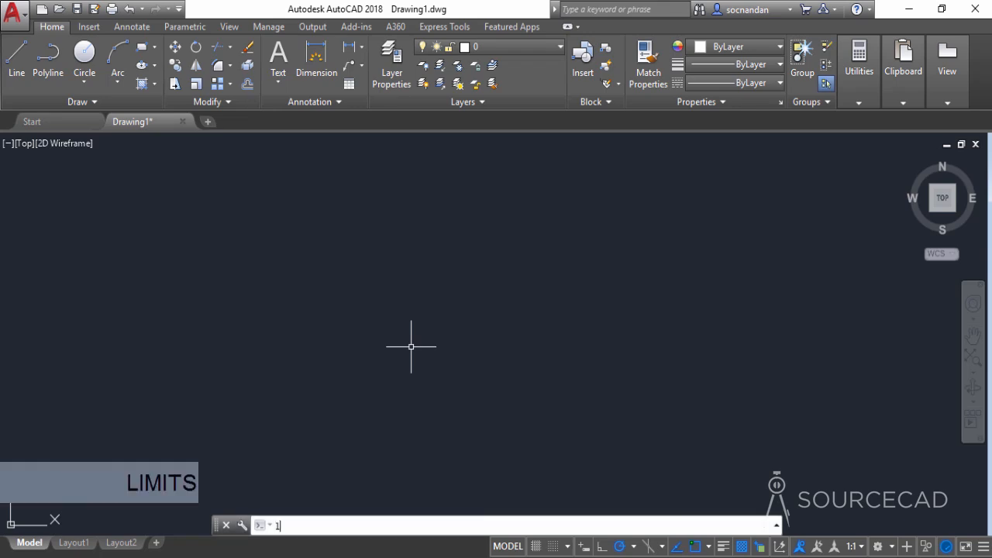
key("Return")
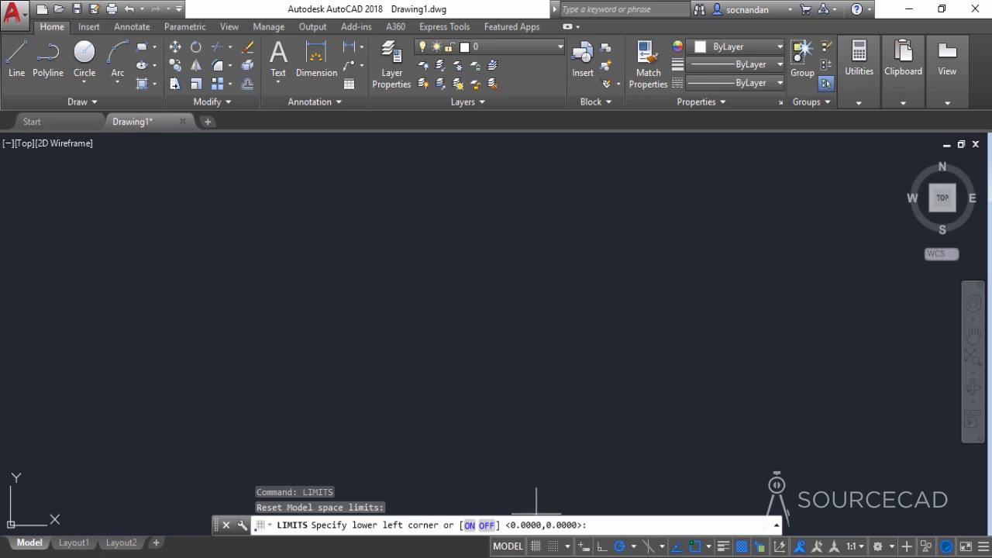
type("0")
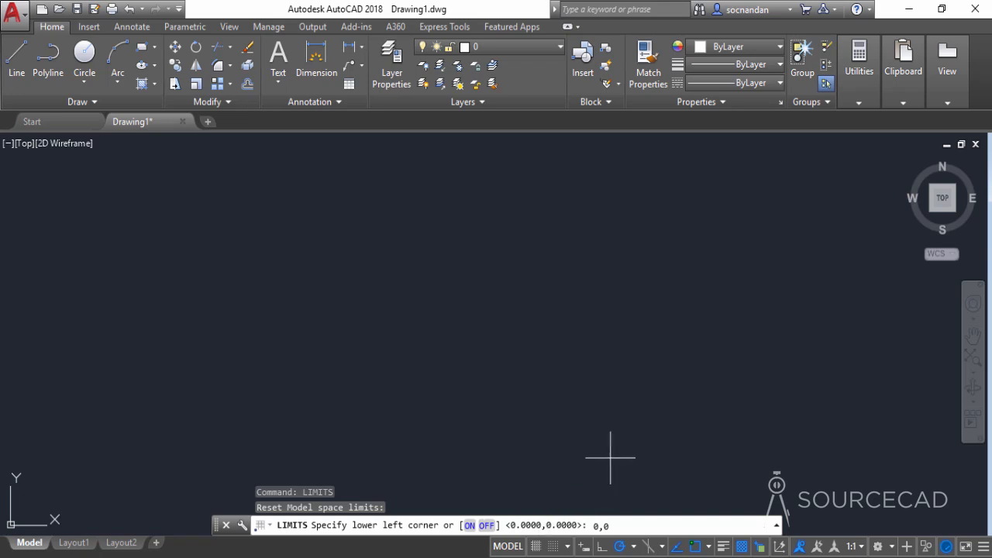
key("Return")
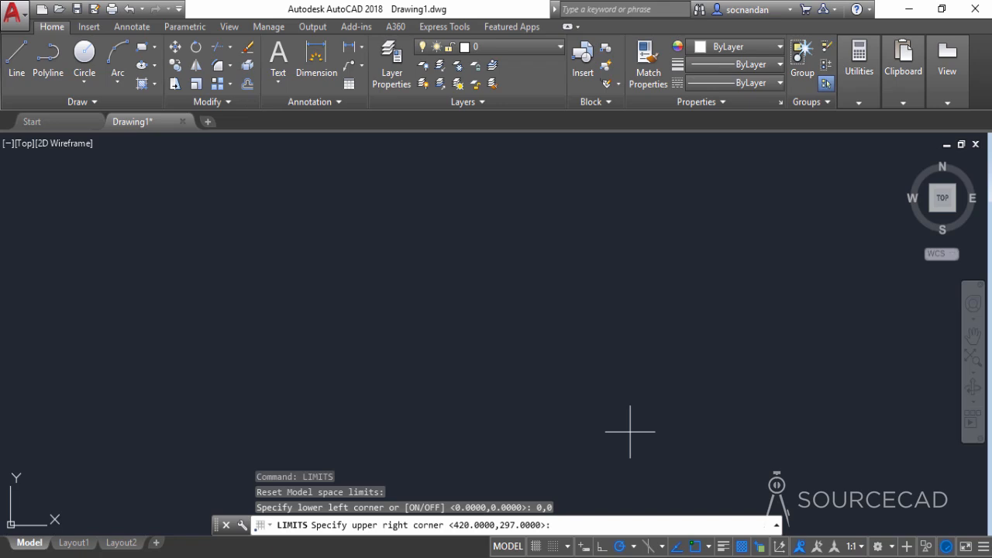
type("100")
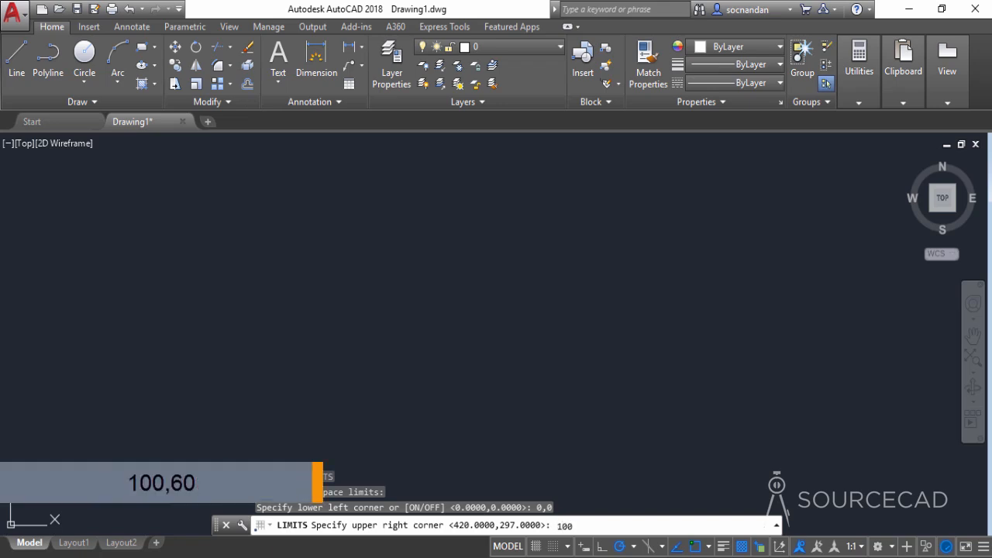
type(",60")
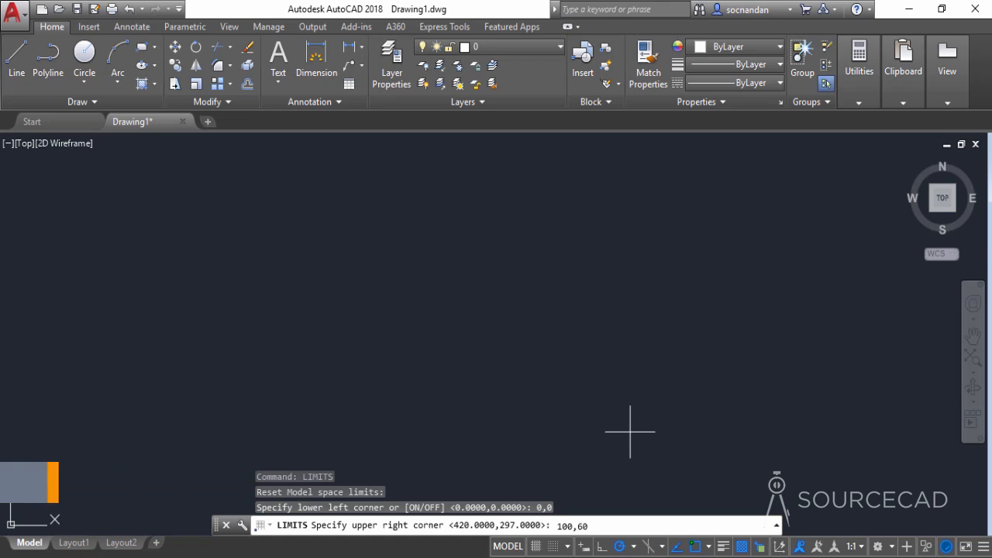
key("Return")
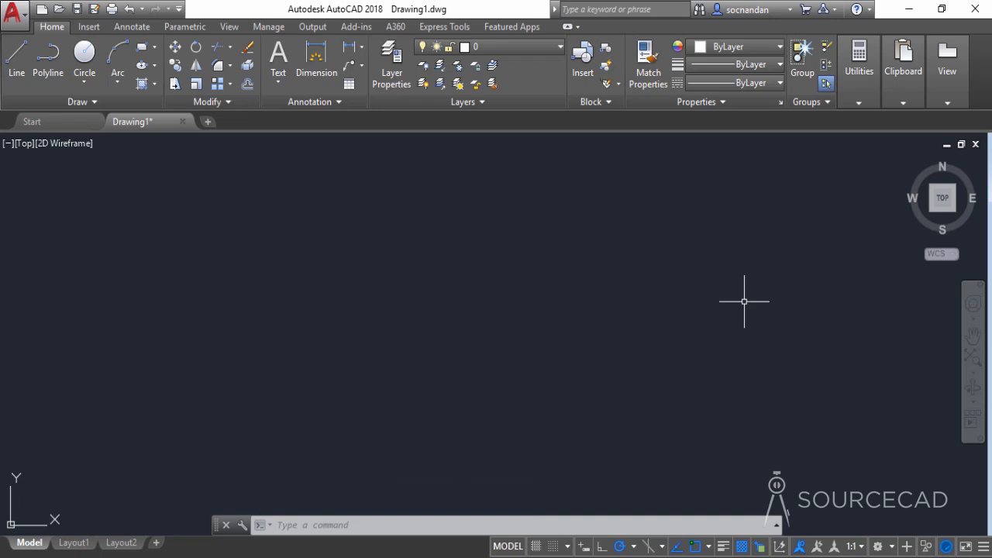
- Zoom to All so the view fits the full drawing limits
type("z")
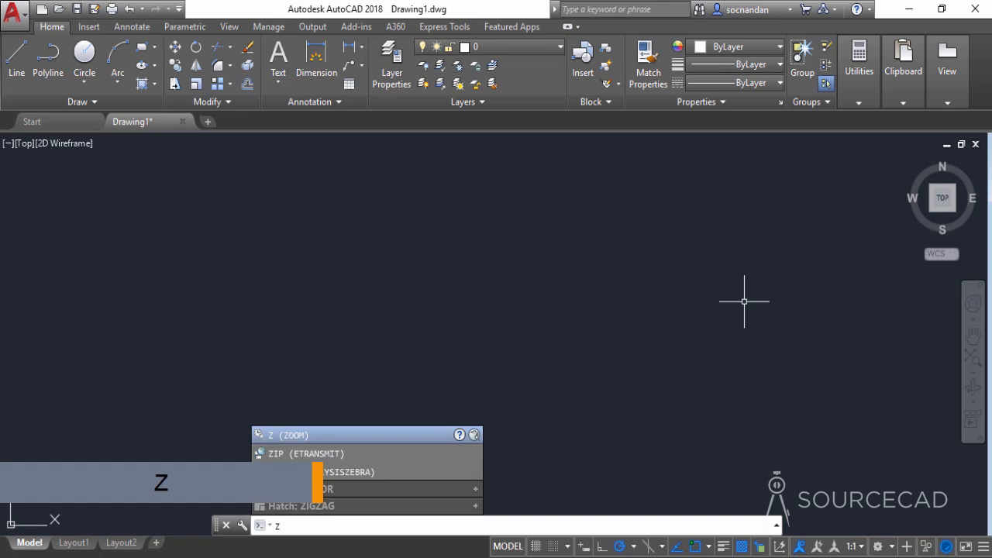
key("Return")
type("a")
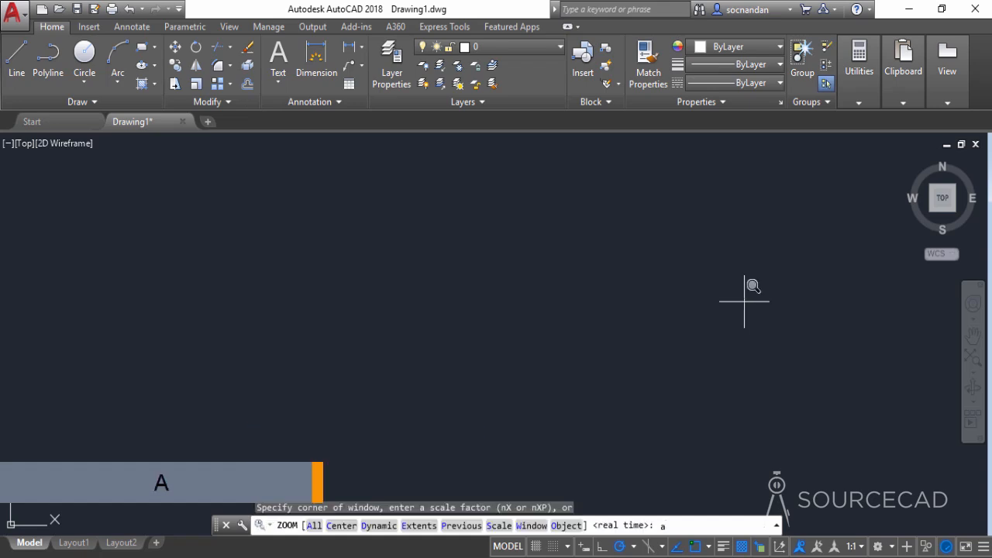
key("Return")
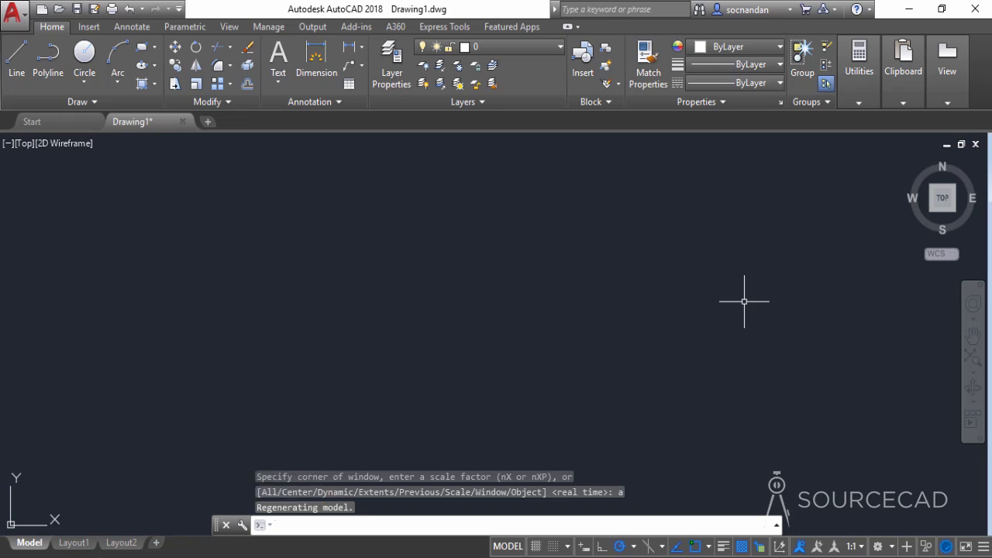
- Draw a vertical line 60 units long upward from the lower edge of the drawing area
left_click(17, 59)
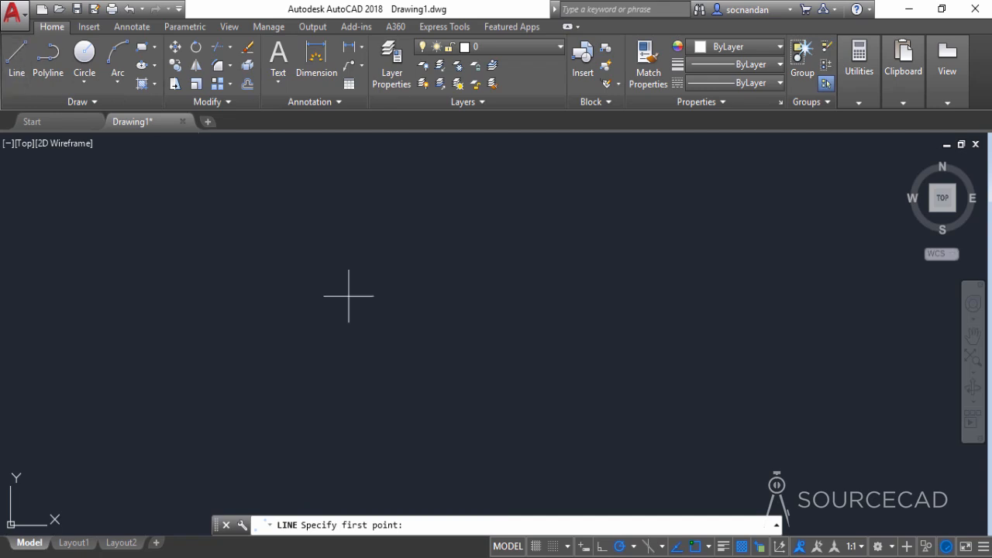
left_click(811, 533)
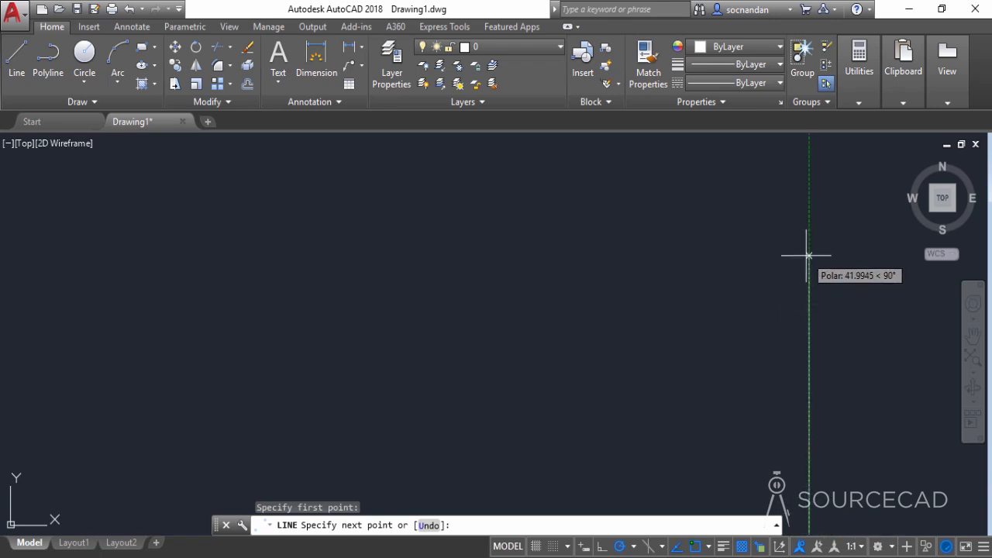
type("60")
key("Return")
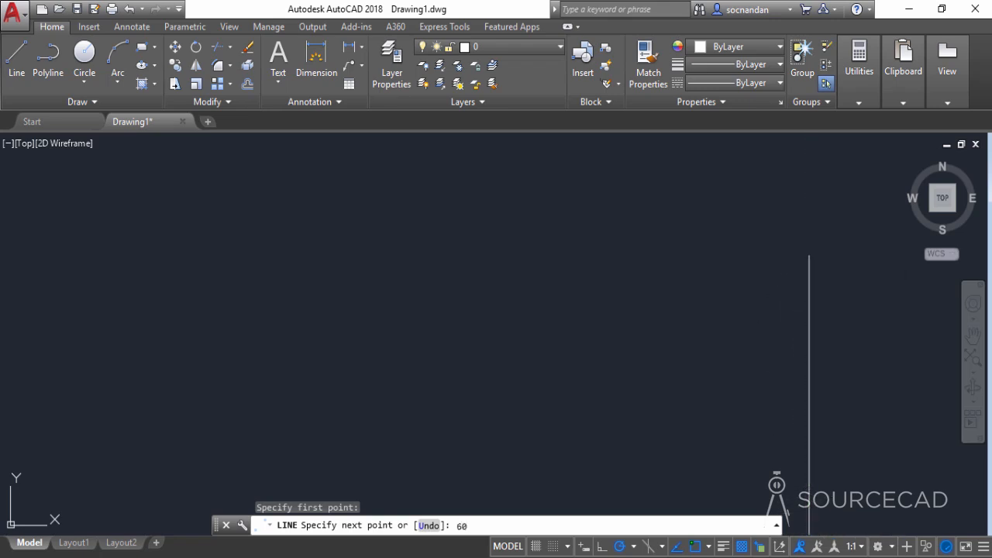
key("Return")
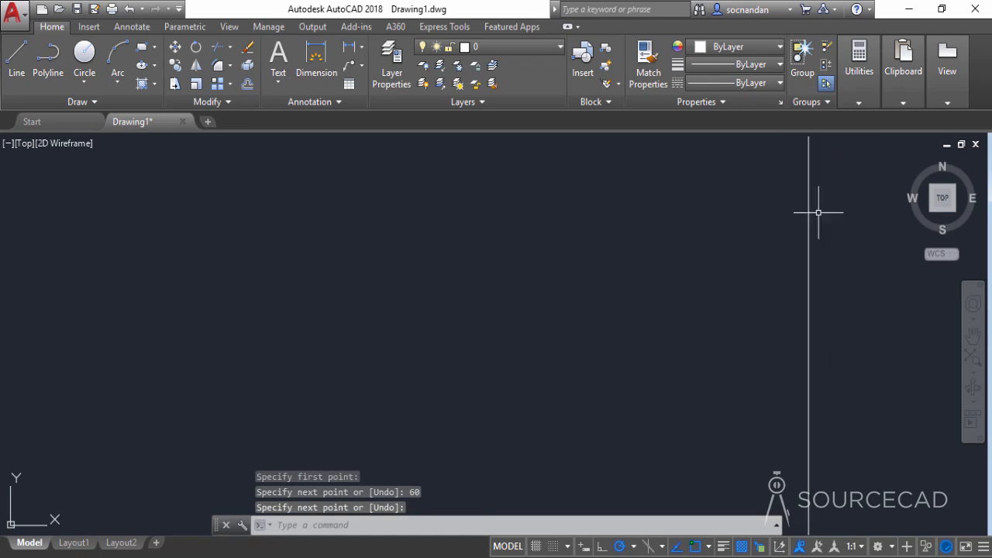
- Erase the vertical 60-unit line from the drawing
middle_click_drag(846, 470, 855, 472)
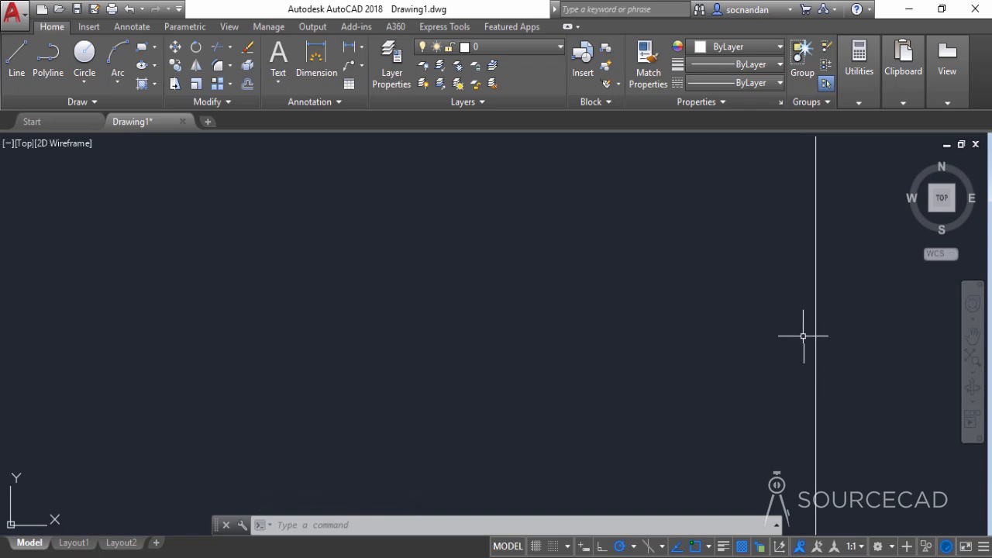
left_click(816, 311)
right_click(511, 306)
left_click(524, 280)
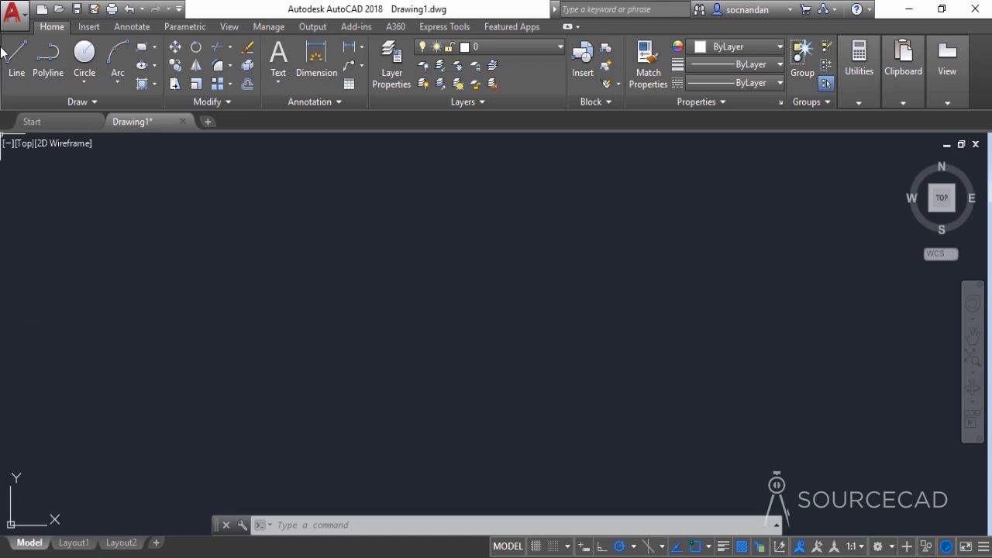
- Open the drawing units settings, try the Architectural length type, and set the length to Decimal with 0.00 precision
left_click(16, 11)
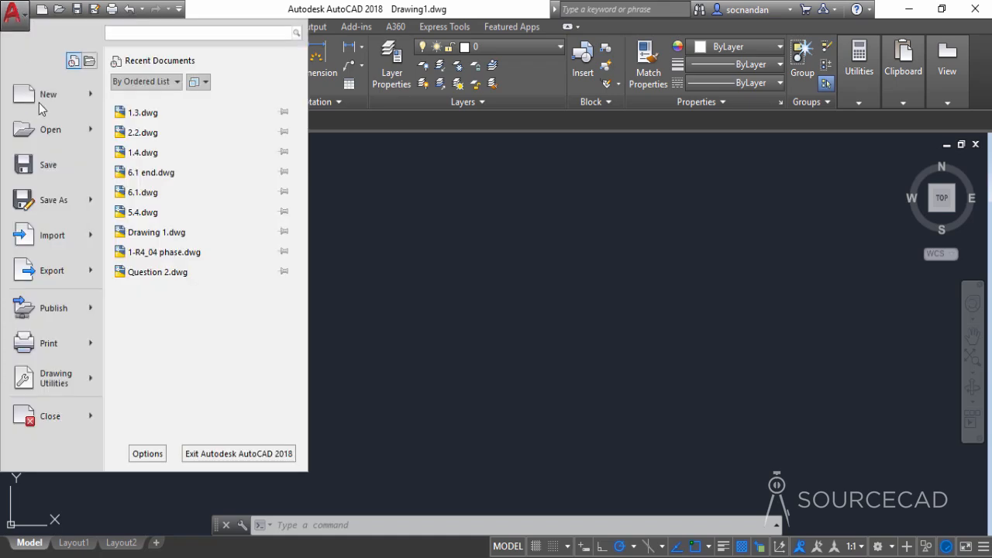
mouse_move(83, 385)
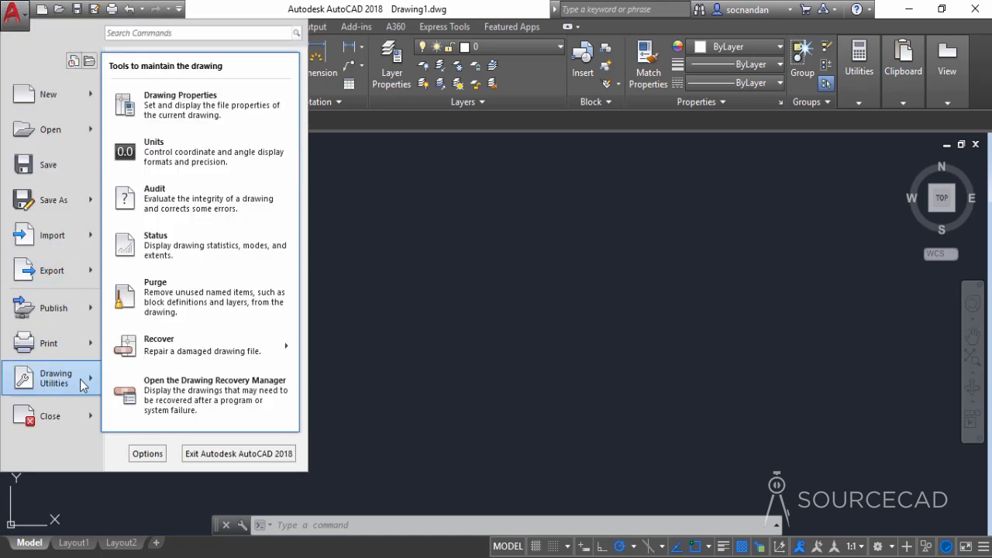
left_click(207, 155)
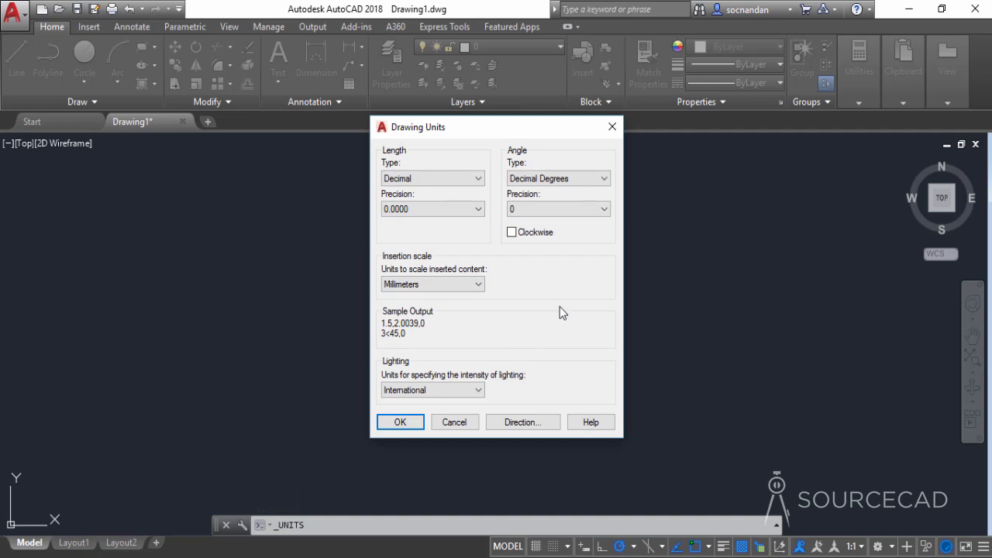
left_click(447, 185)
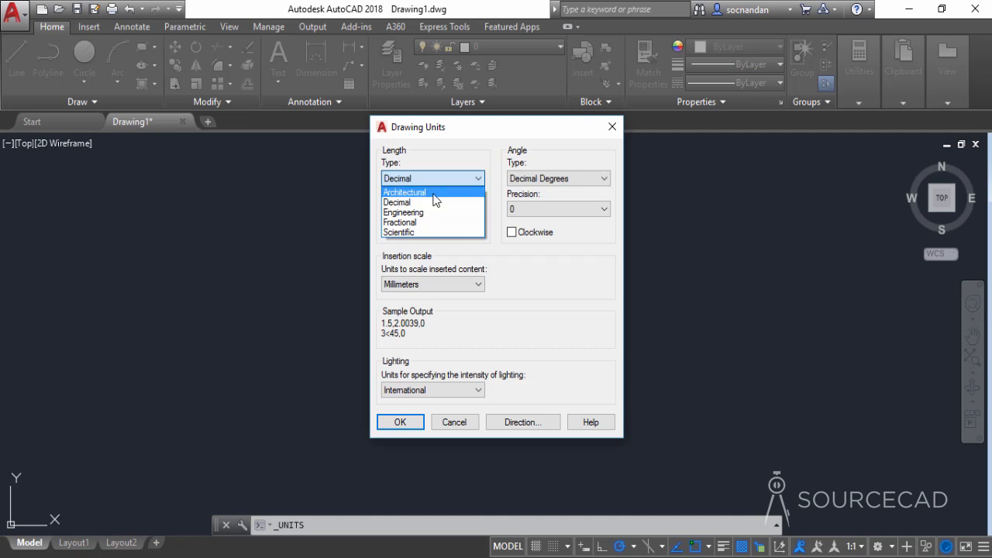
left_click(434, 192)
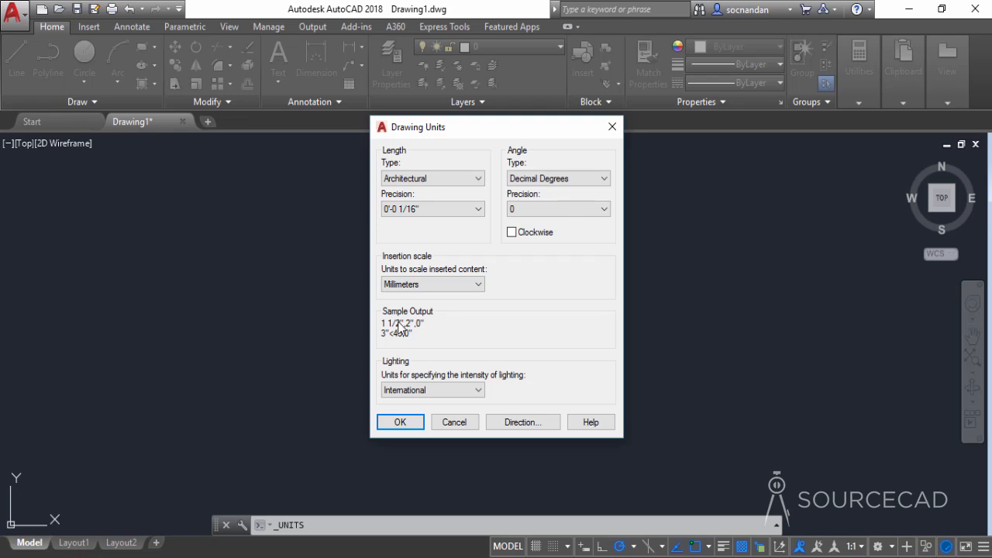
left_click(437, 180)
left_click(433, 204)
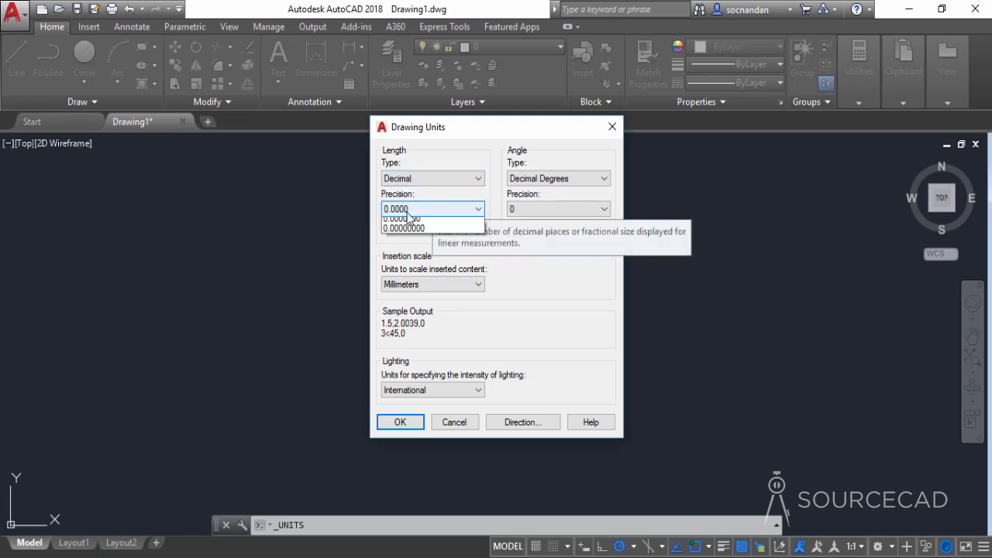
left_click(407, 212)
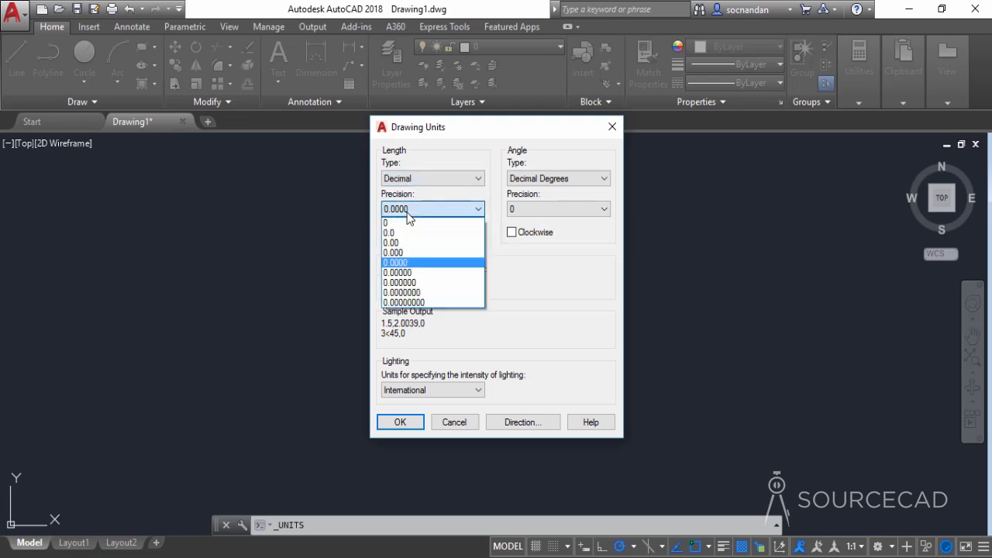
left_click(426, 243)
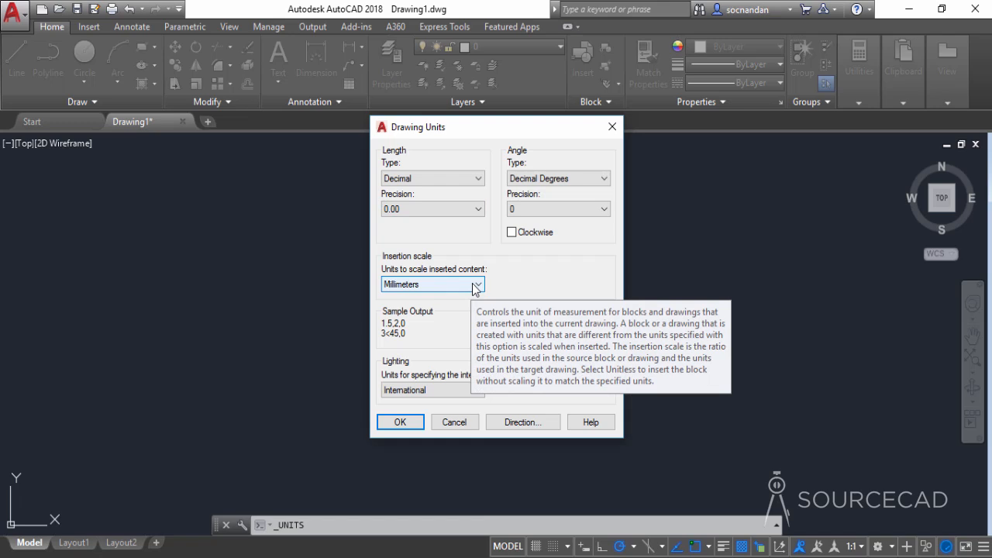
- Switch the insertion scale units to Inches and back to Millimeters
left_click(418, 286)
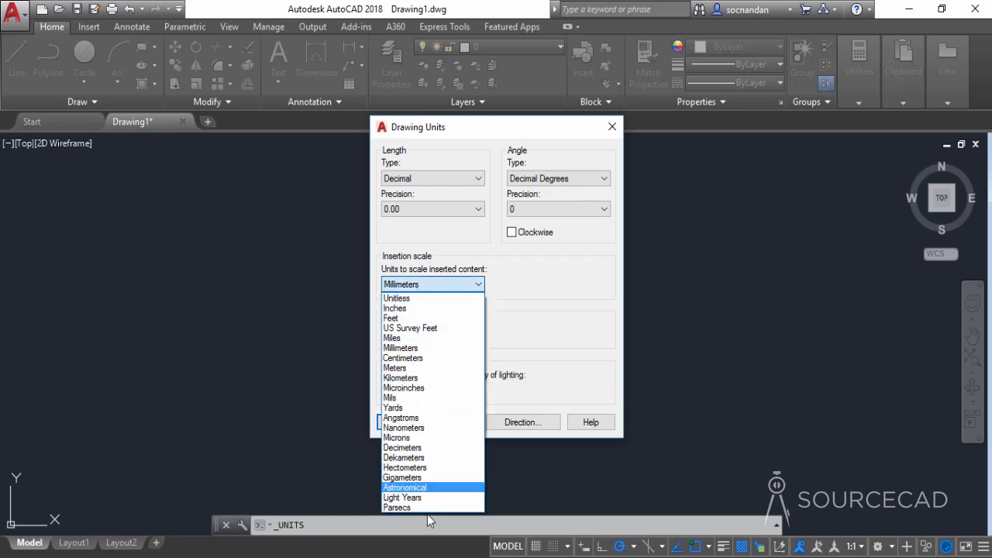
left_click(431, 309)
left_click(432, 288)
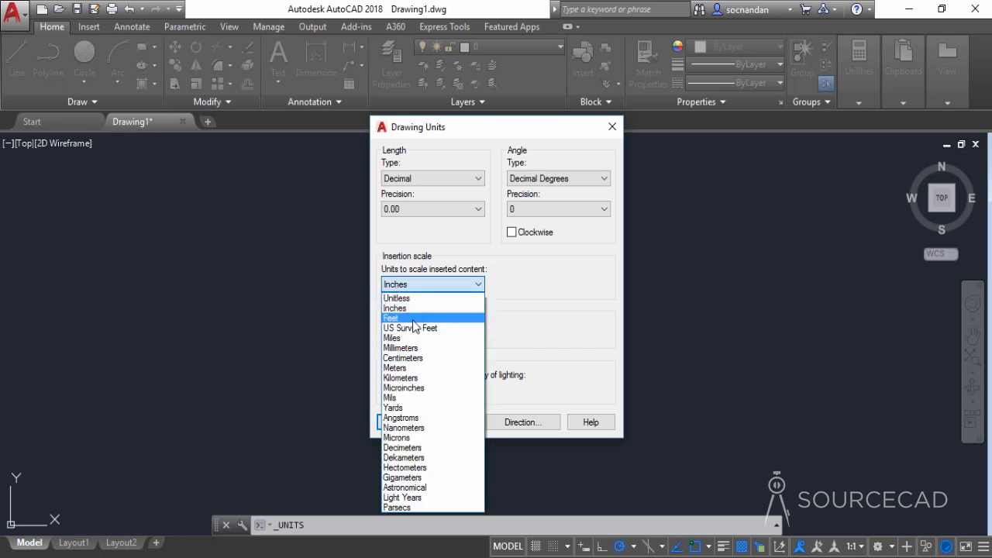
left_click(418, 350)
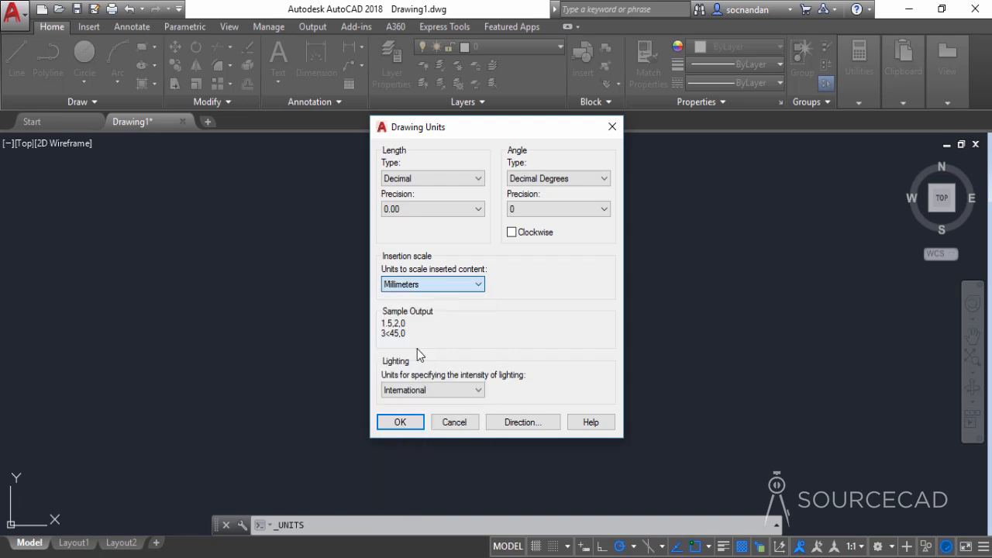
- Set the angle type to Decimal Degrees with a precision of 0.00
left_click(557, 180)
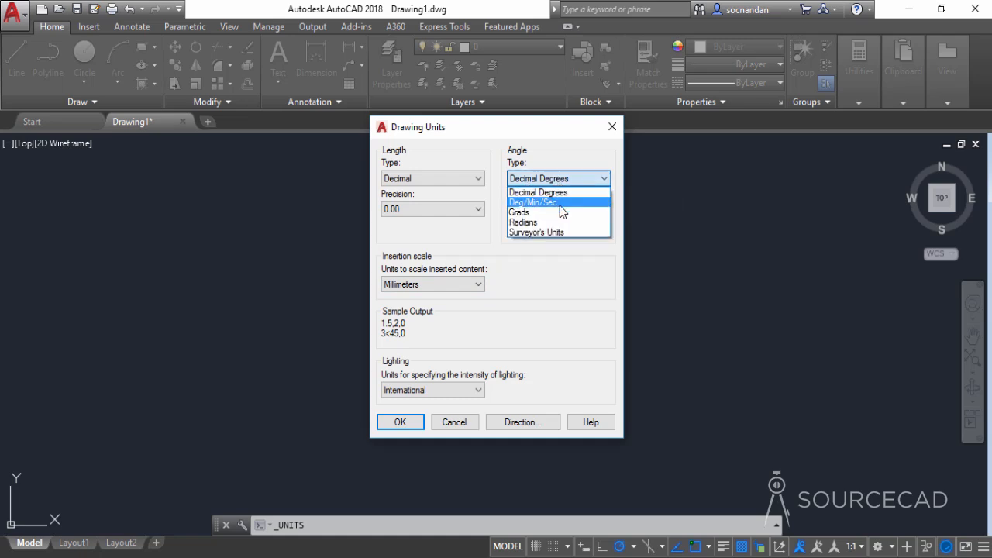
left_click(588, 192)
left_click(587, 209)
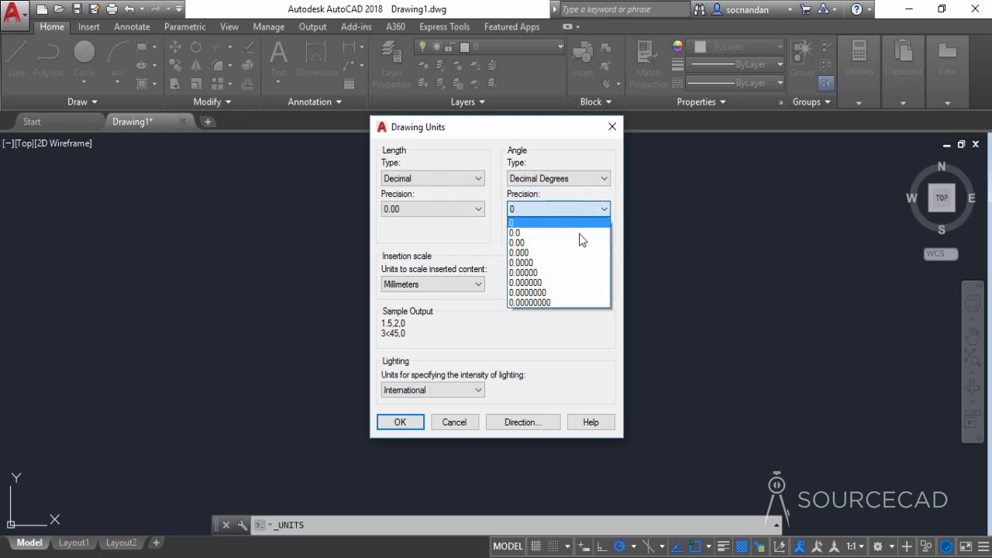
left_click(579, 246)
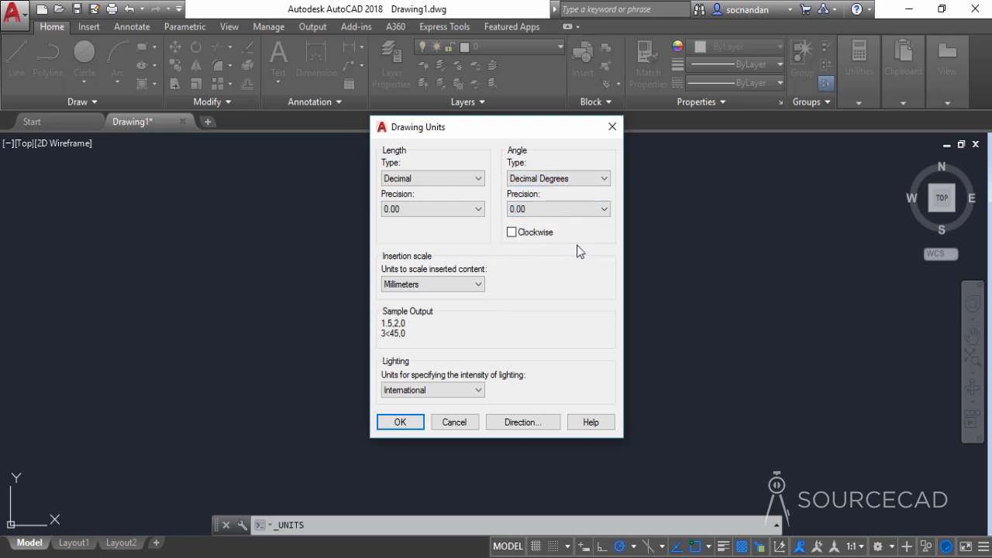
- Toggle clockwise angle measurement on and back off, and apply the drawing unit settings
left_click(513, 233)
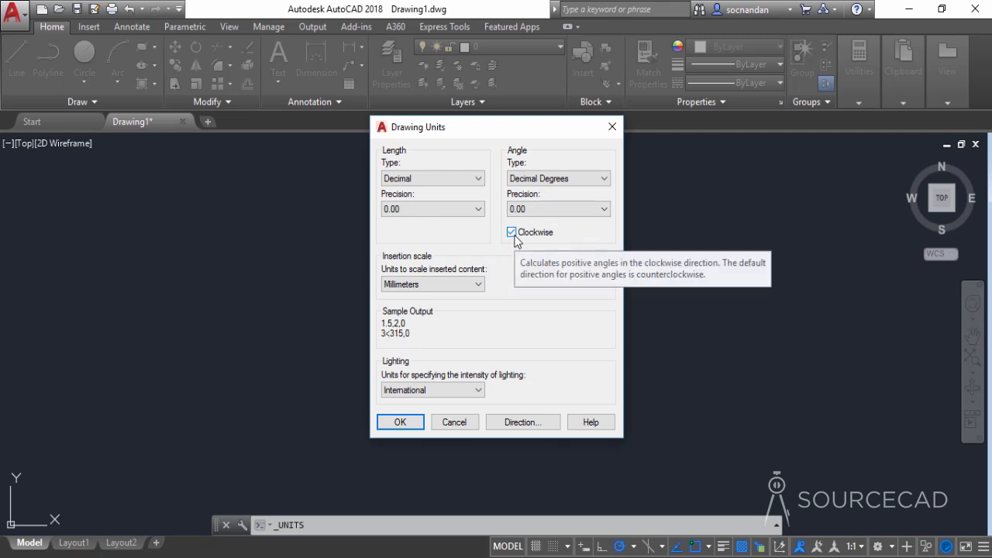
left_click(514, 235)
left_click(515, 236)
left_click(515, 236)
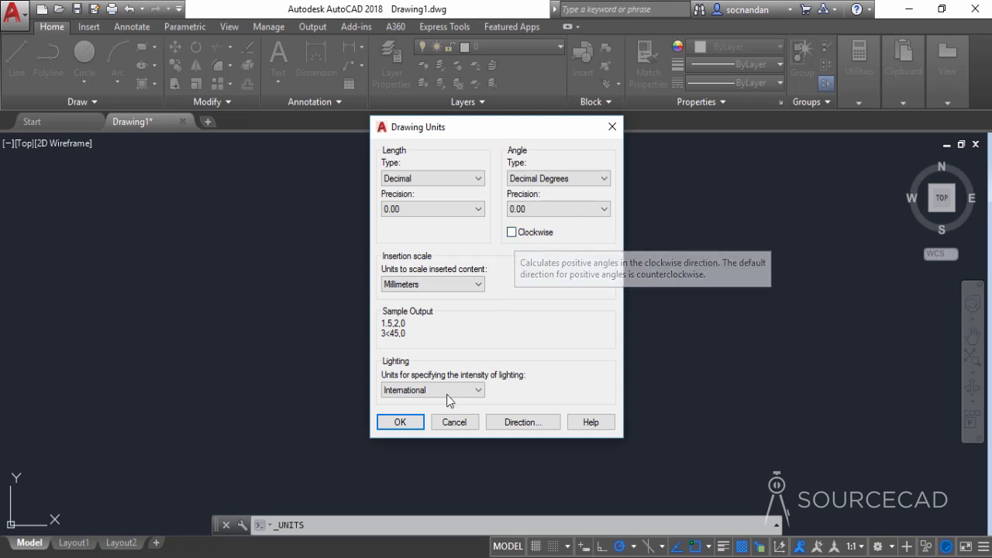
left_click(400, 422)
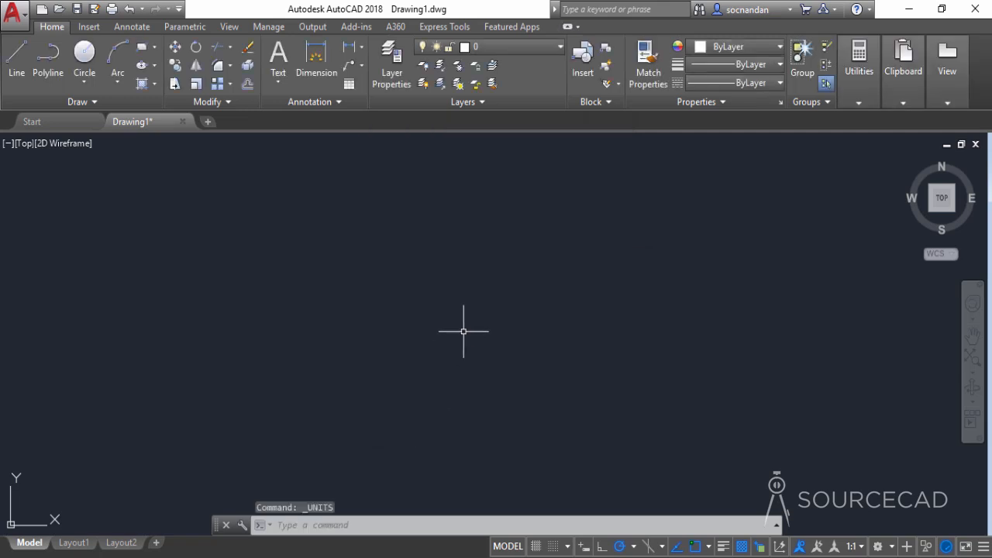